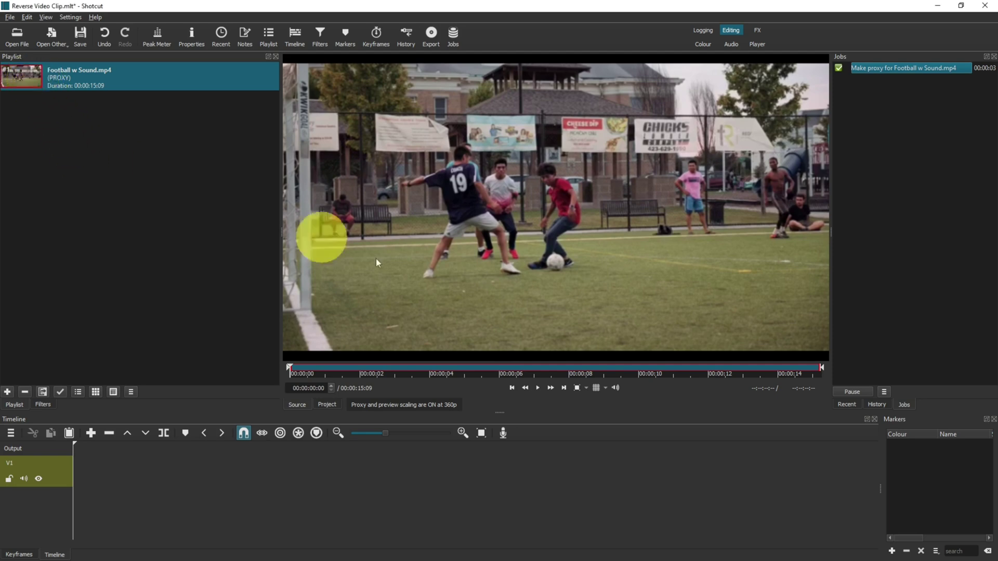
# Preview the Football w Sound.mp4 clip with the sound muted.
pyautogui.press('space')
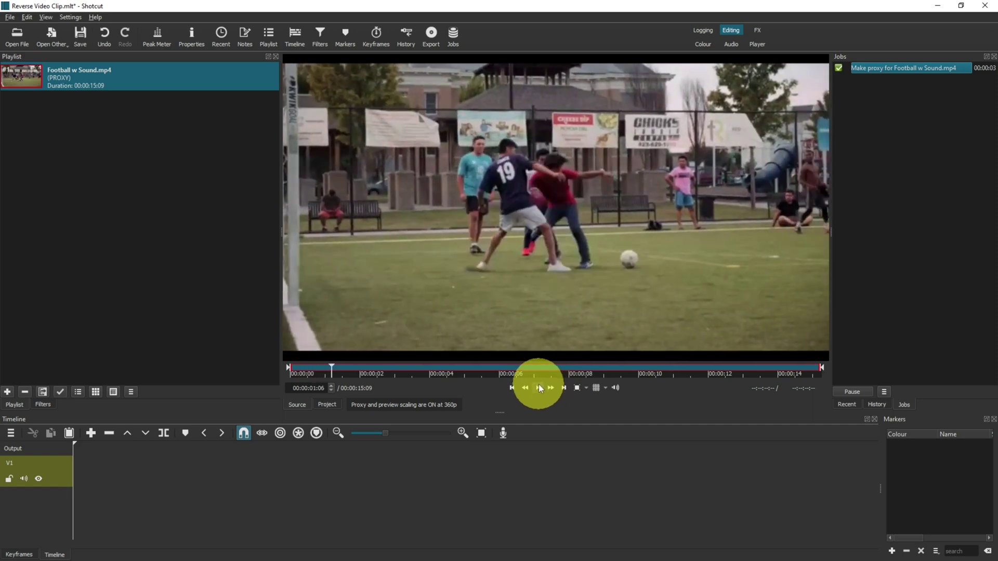
pyautogui.click(613, 387)
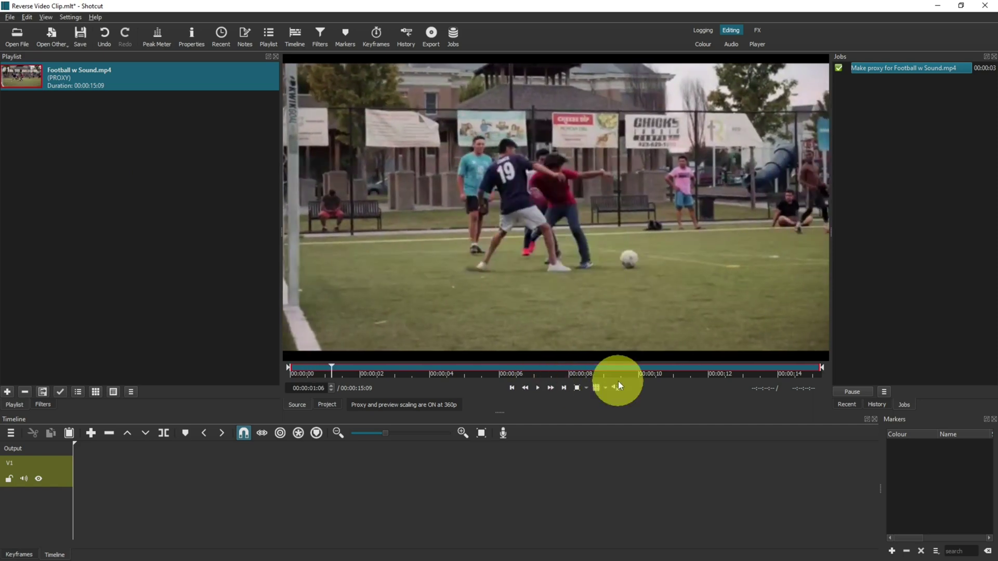
pyautogui.click(537, 388)
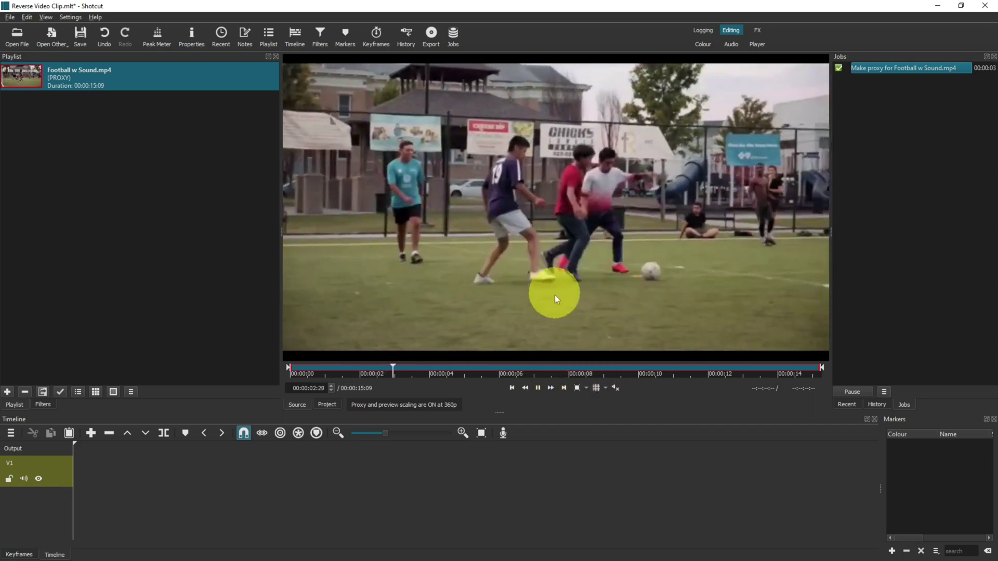
pyautogui.click(539, 388)
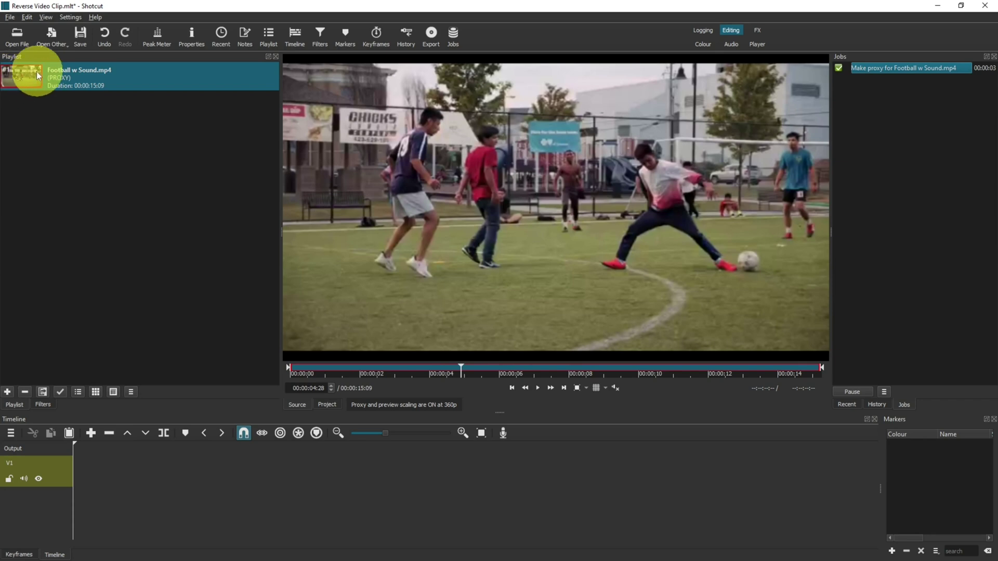
# Reverse the clip from its Properties to create Football w Sound - Reversed1.mp4.
pyautogui.click(195, 36)
pyautogui.click(29, 387)
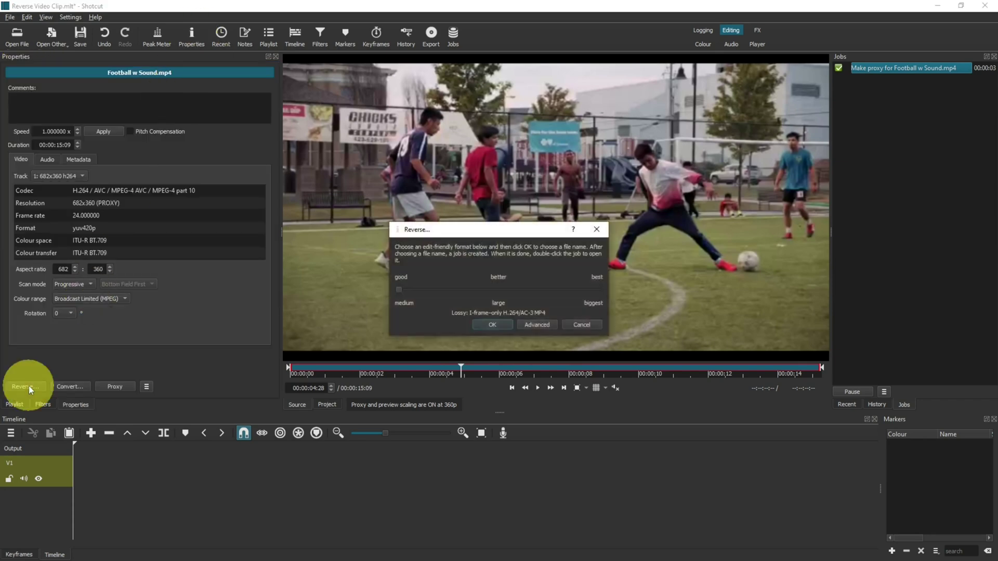
pyautogui.click(489, 326)
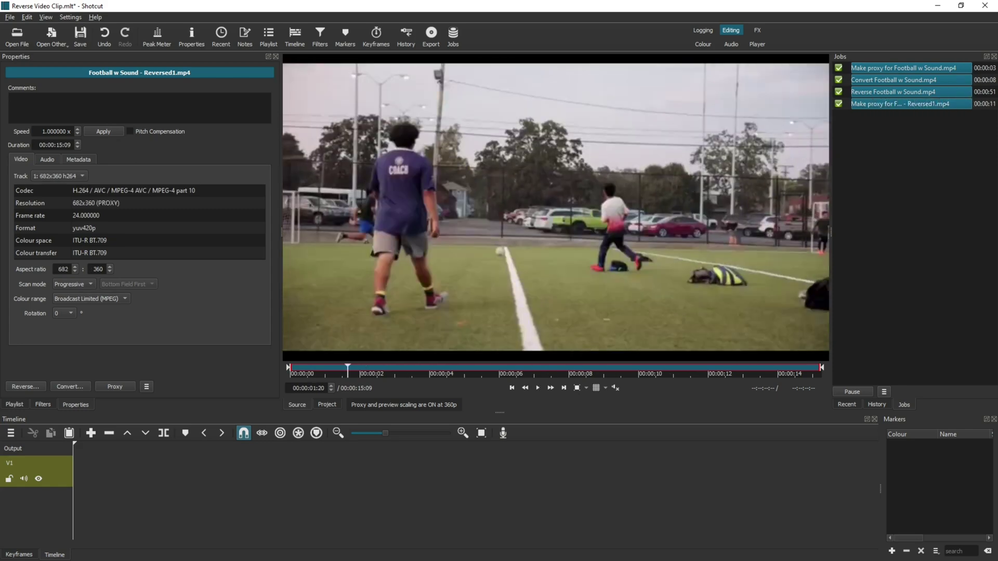
# In the project folder, select the original and the reversed football videos.
pyautogui.hotkey('alt', 'Tab')
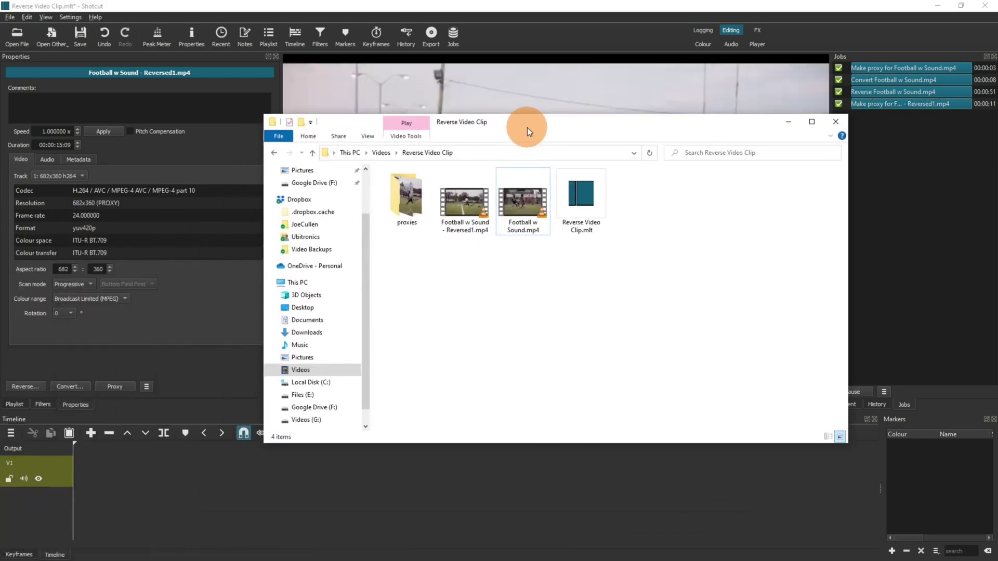
pyautogui.moveTo(527, 127); pyautogui.dragTo(523, 133)
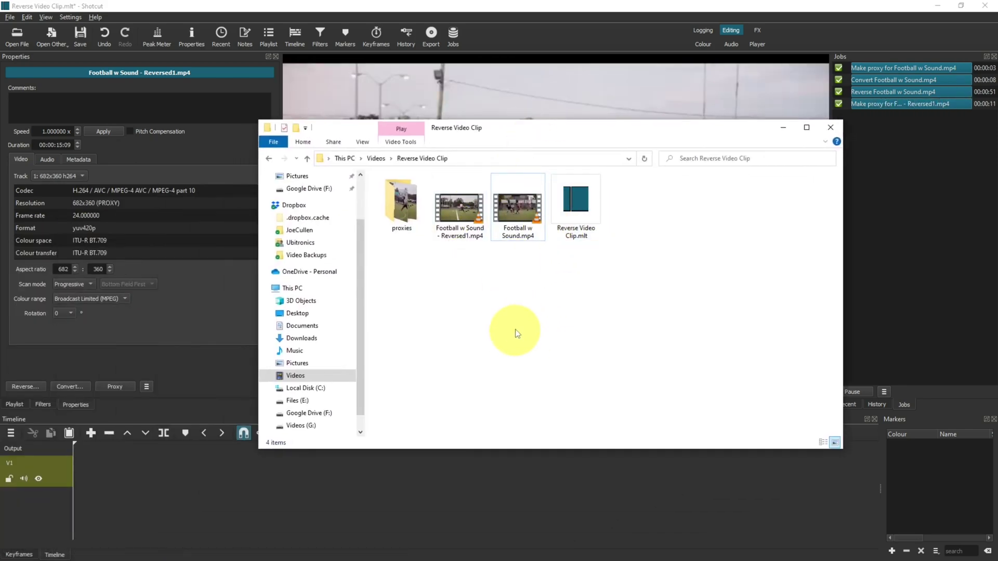
pyautogui.click(519, 198)
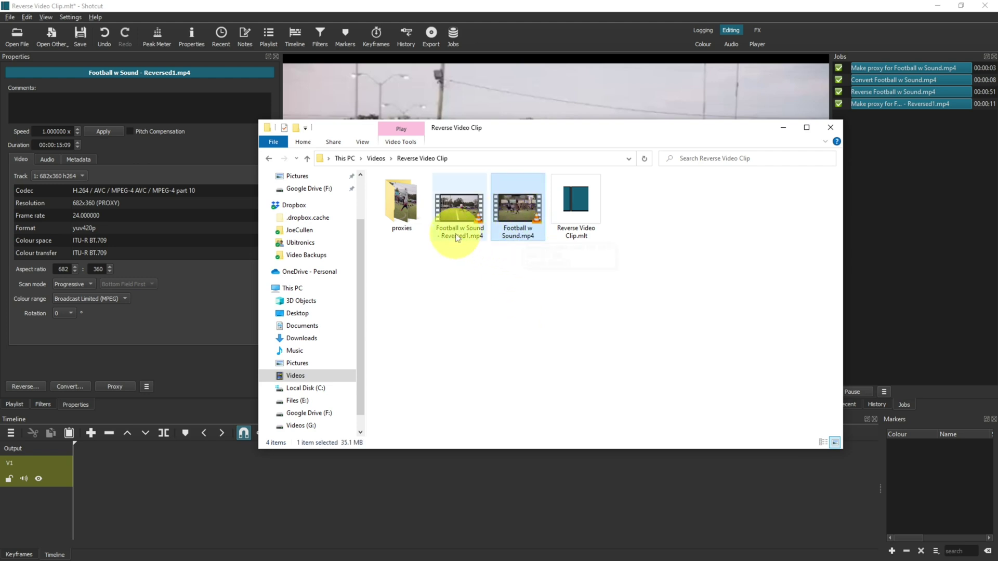
pyautogui.click(447, 218)
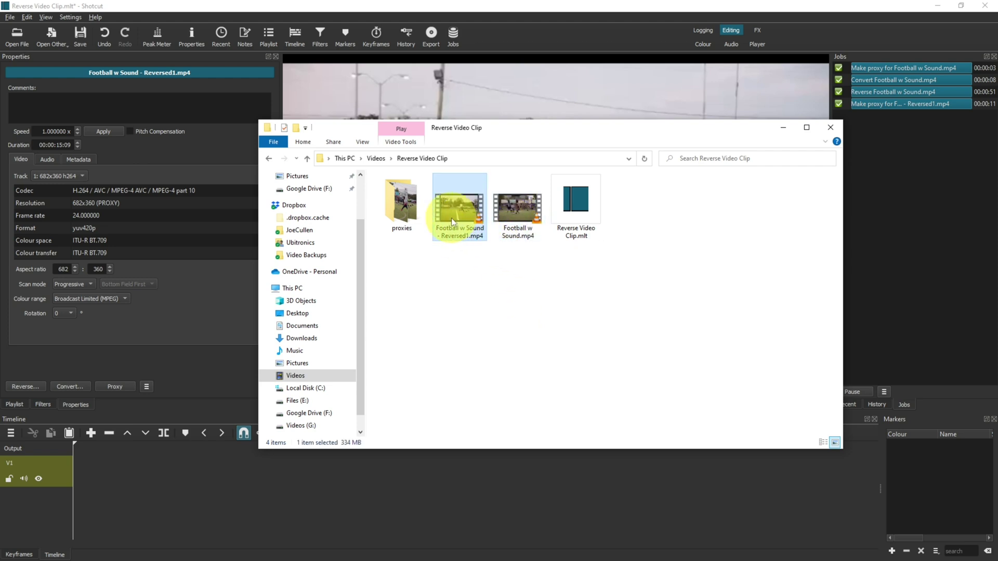
# Look at the two proxy files in the proxies folder, then return to Reverse Video Clip.
pyautogui.doubleClick(398, 203)
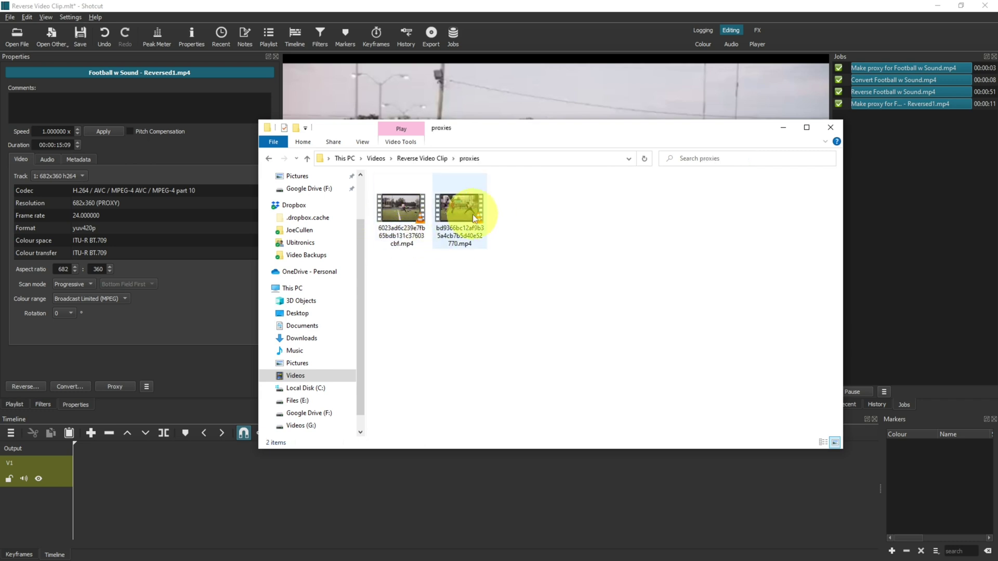
pyautogui.click(472, 213)
pyautogui.click(405, 213)
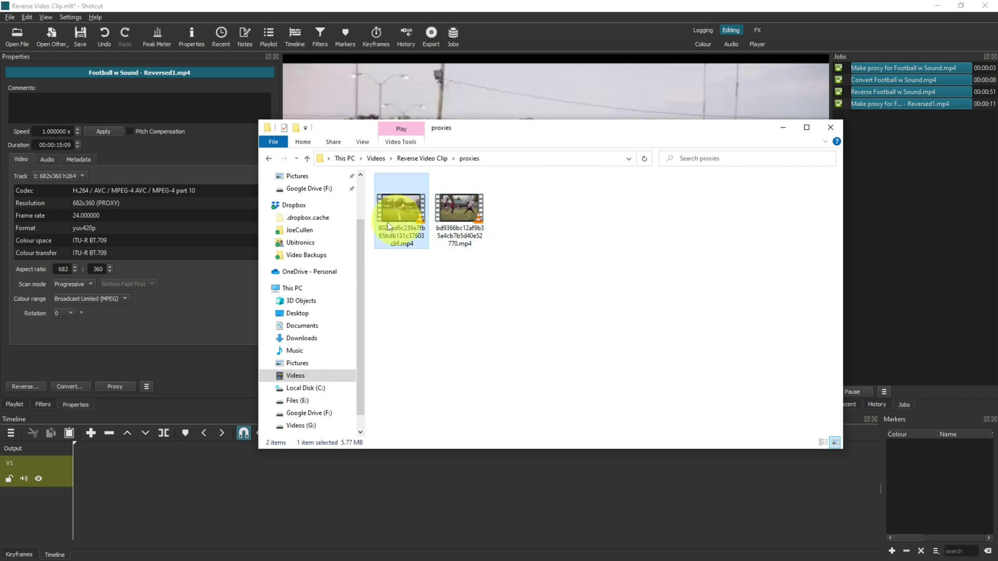
pyautogui.click(270, 158)
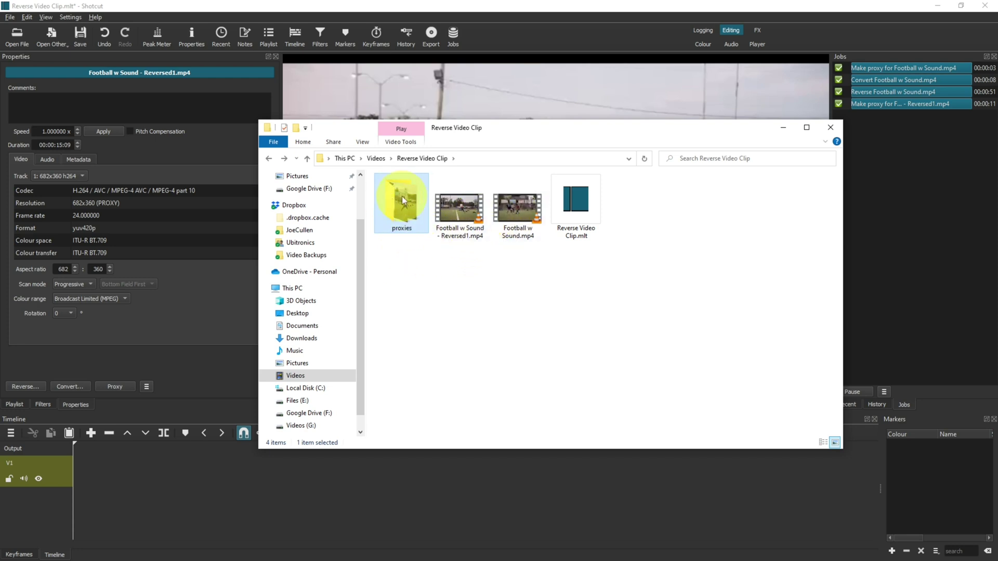
# Drag Football w Sound - Reversed1.mp4 from the playlist onto V1 and play it back.
pyautogui.click(322, 102)
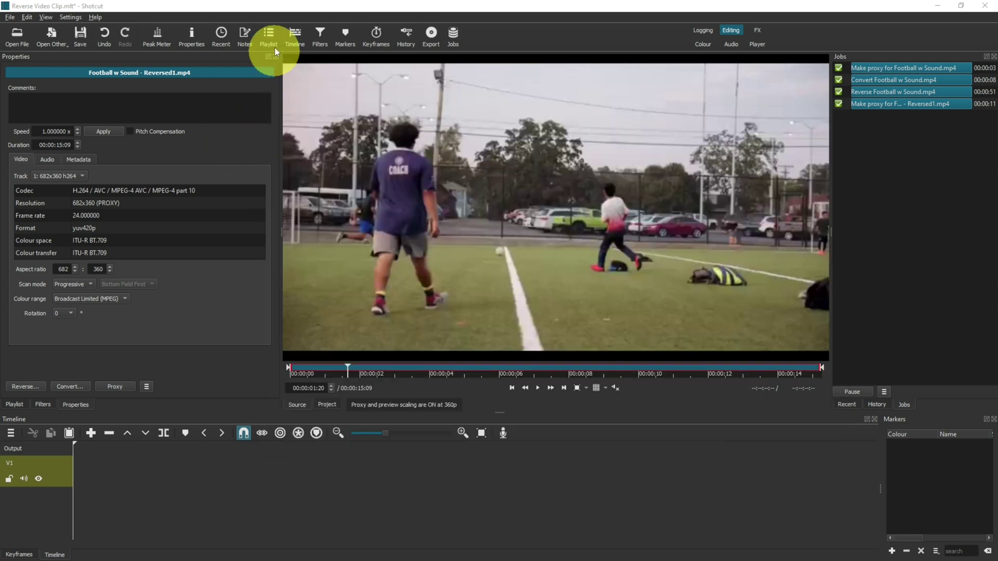
pyautogui.click(273, 35)
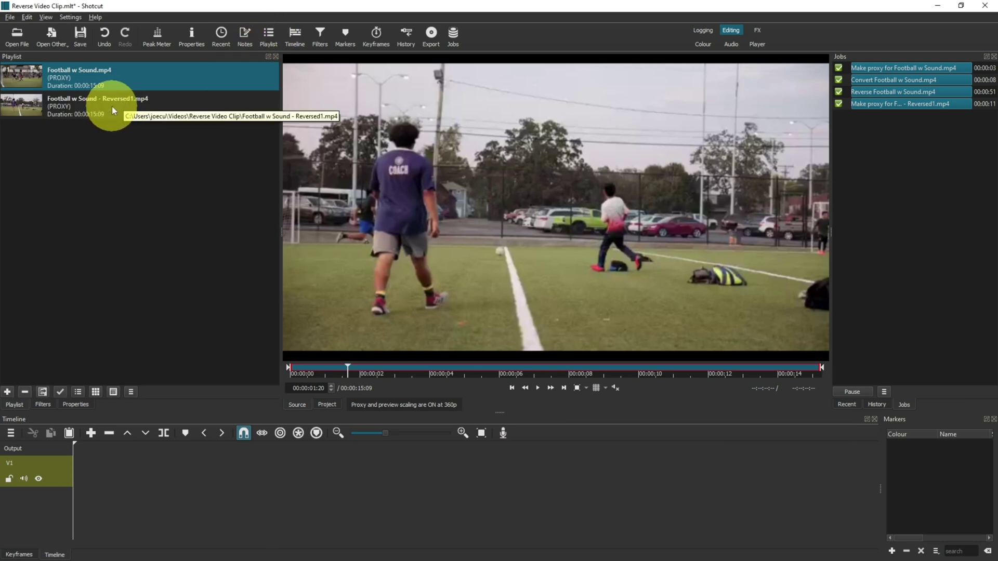
pyautogui.moveTo(70, 109); pyautogui.dragTo(93, 469)
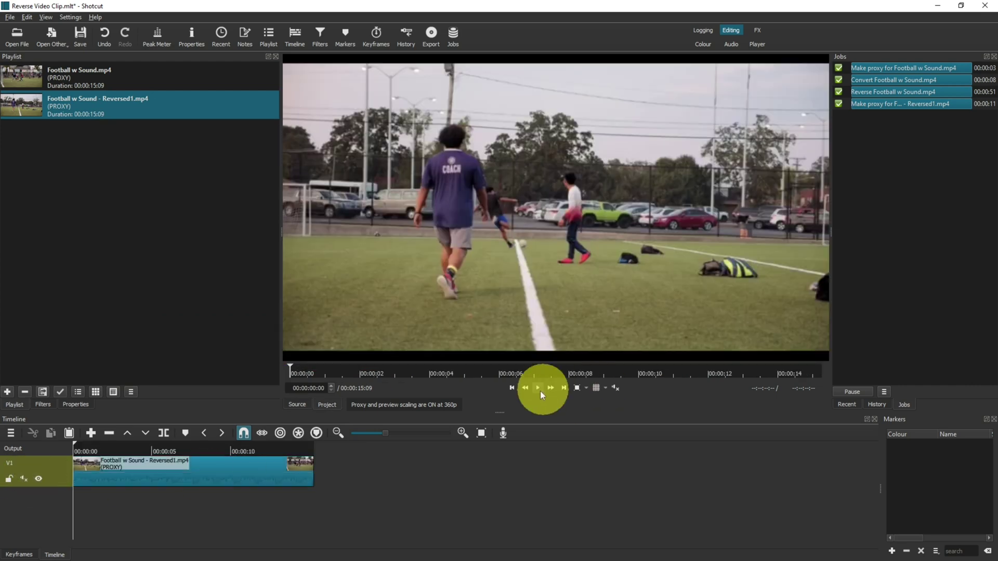
pyautogui.click(539, 390)
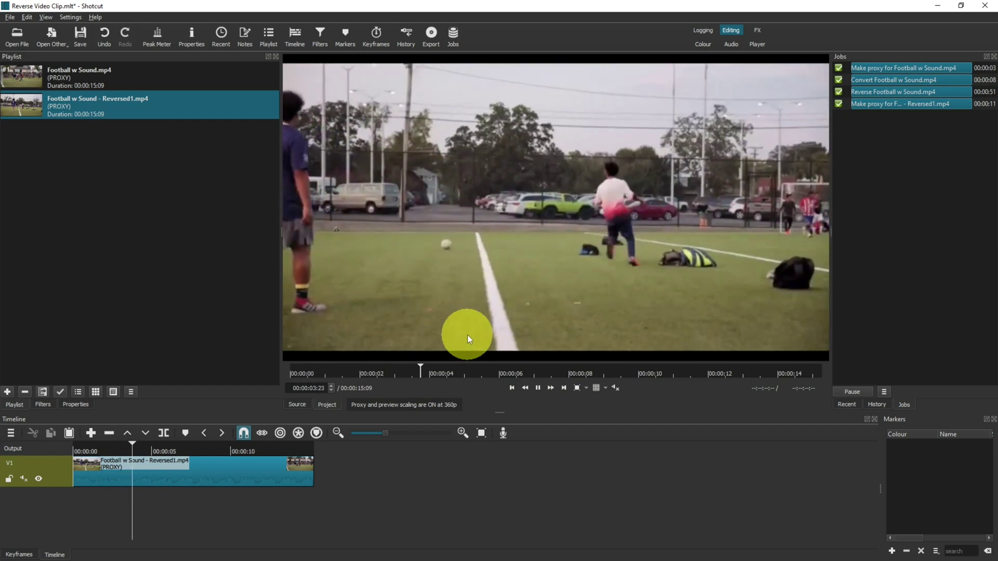
pyautogui.click(542, 386)
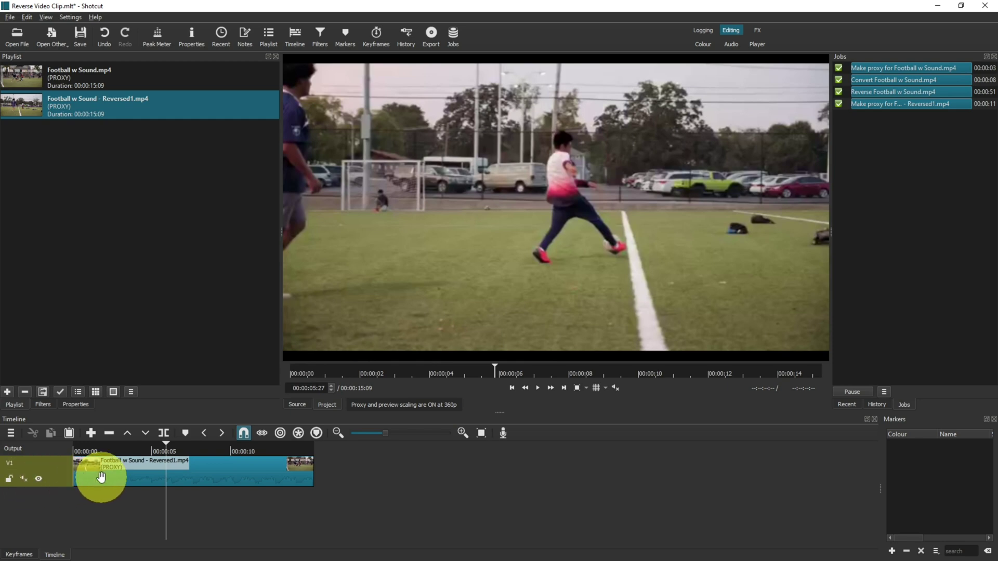
# Detach the reversed clip's audio and delete it from A1.
pyautogui.rightClick(150, 470)
pyautogui.moveTo(222, 516)
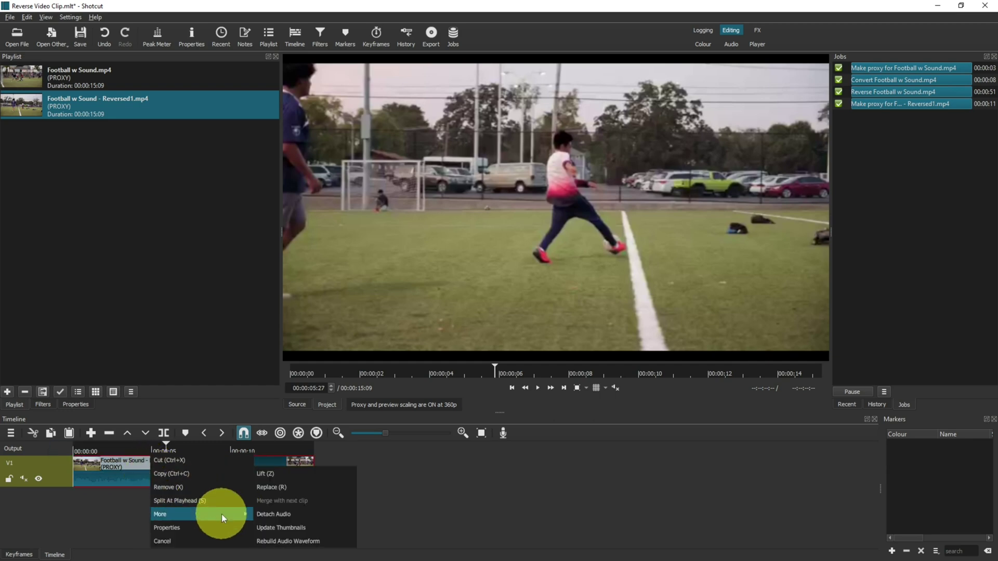
pyautogui.click(277, 514)
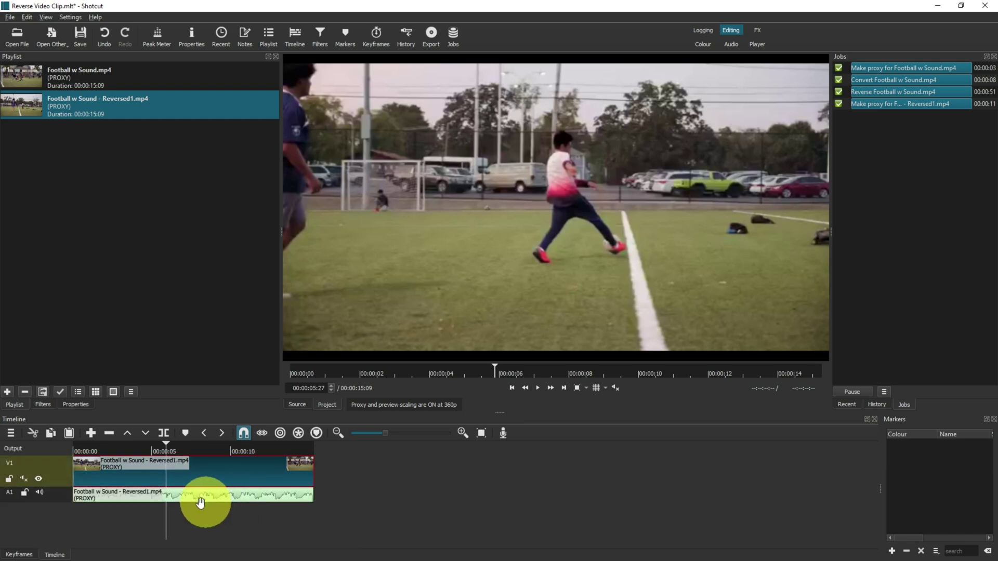
pyautogui.click(150, 500)
pyautogui.press('Delete')
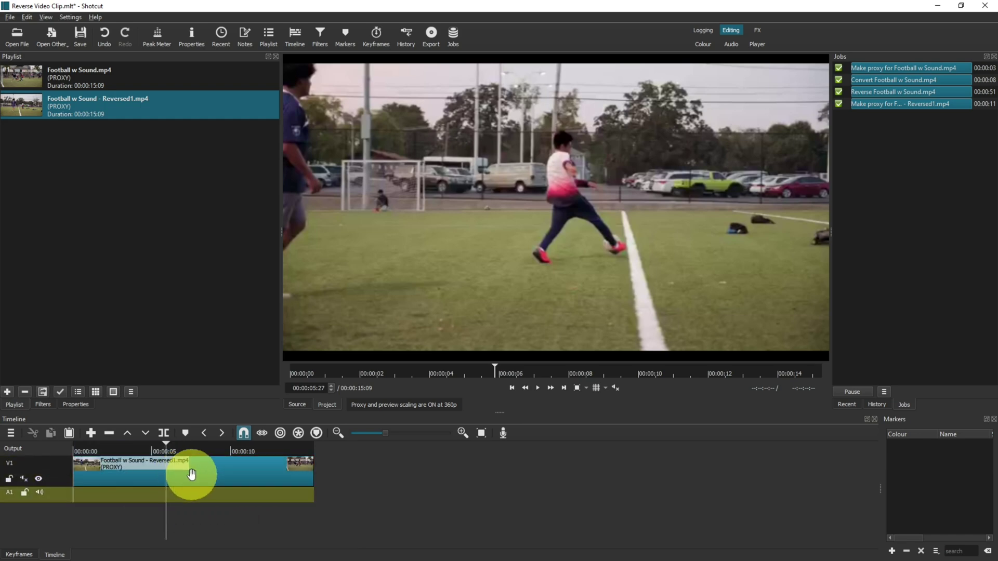
# Place the original Football w Sound.mp4 on A1 at zero, removing the gap, and trim the reversed video's start.
pyautogui.click(99, 81)
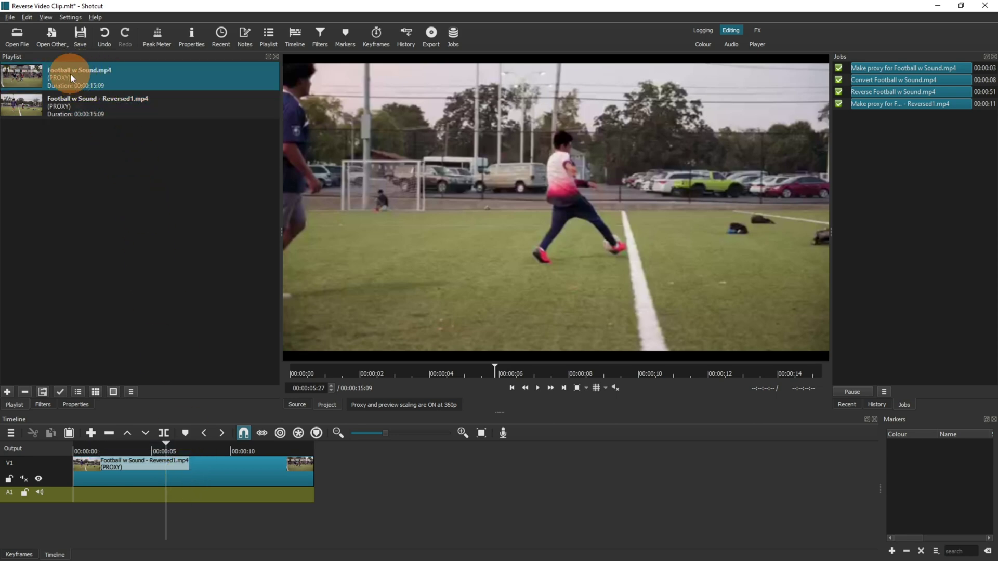
pyautogui.moveTo(70, 73); pyautogui.dragTo(111, 492)
pyautogui.rightClick(88, 494)
pyautogui.click(105, 486)
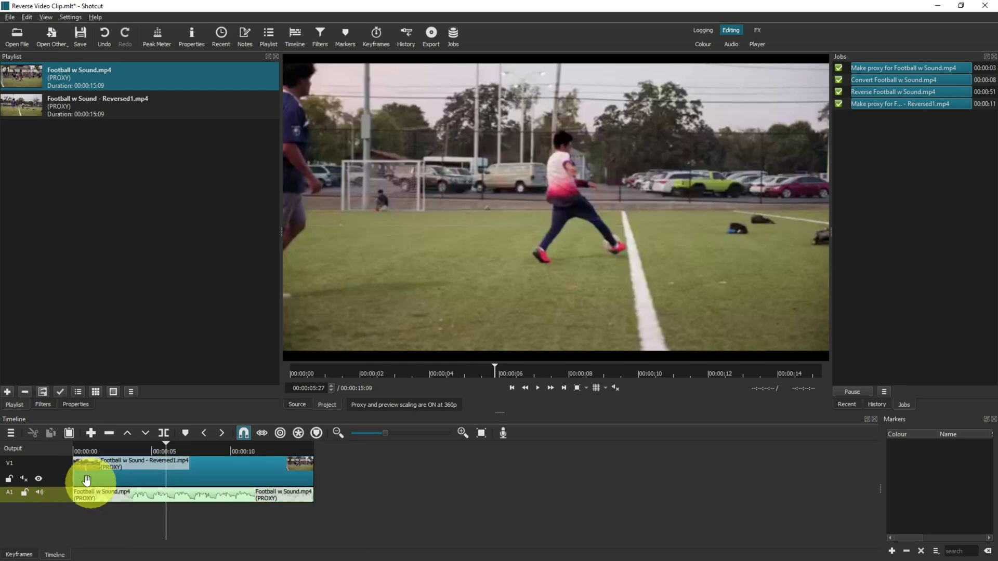
pyautogui.moveTo(85, 452); pyautogui.dragTo(127, 446)
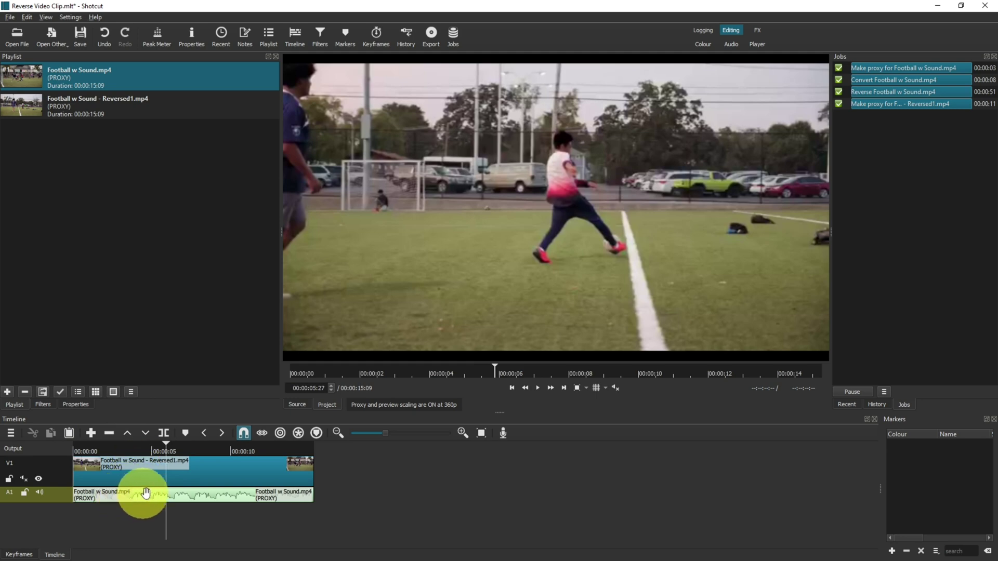
pyautogui.click(188, 491)
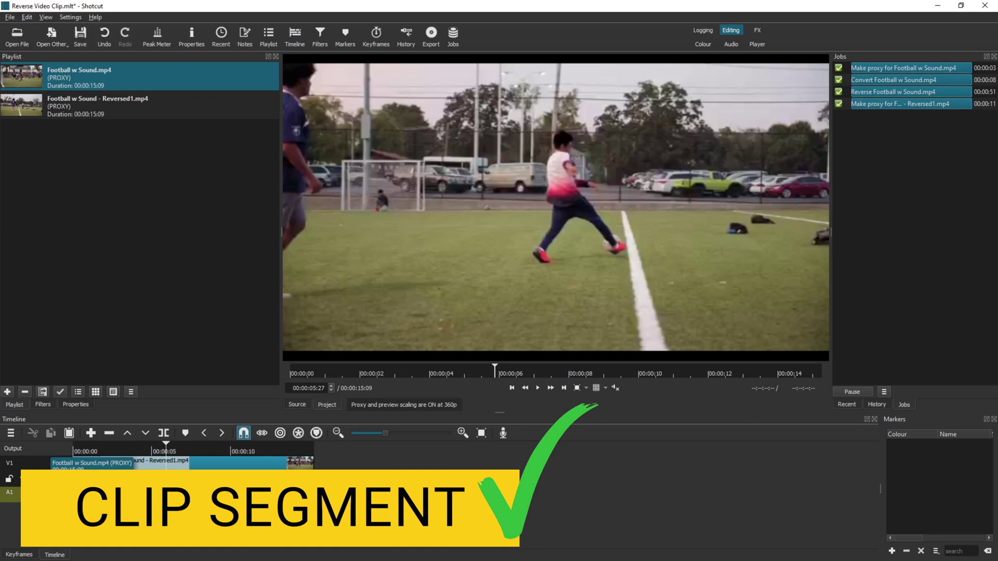
pyautogui.click(130, 499)
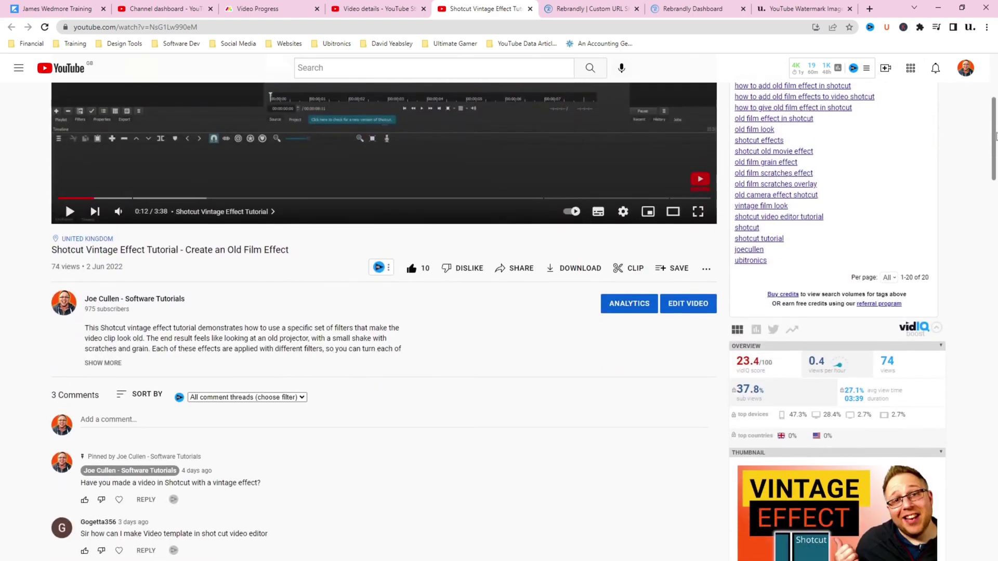
# Expand the Vintage Effect Tutorial's description with SHOW MORE to see its timestamps.
pyautogui.click(109, 368)
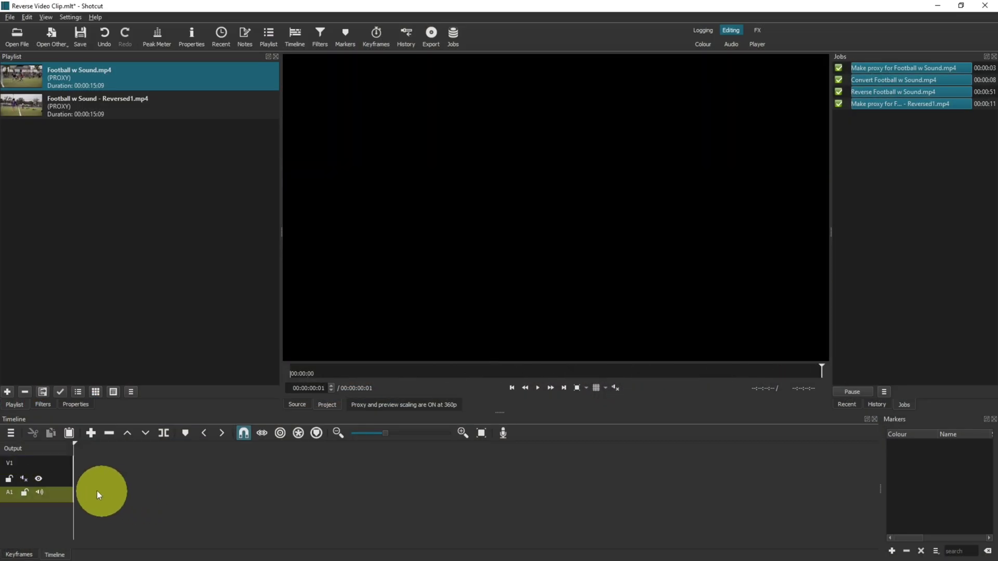
# Put Football w Sound.mp4 on V1 and split it at 00:00:02:09.
pyautogui.click(68, 79)
pyautogui.moveTo(59, 77); pyautogui.dragTo(76, 470)
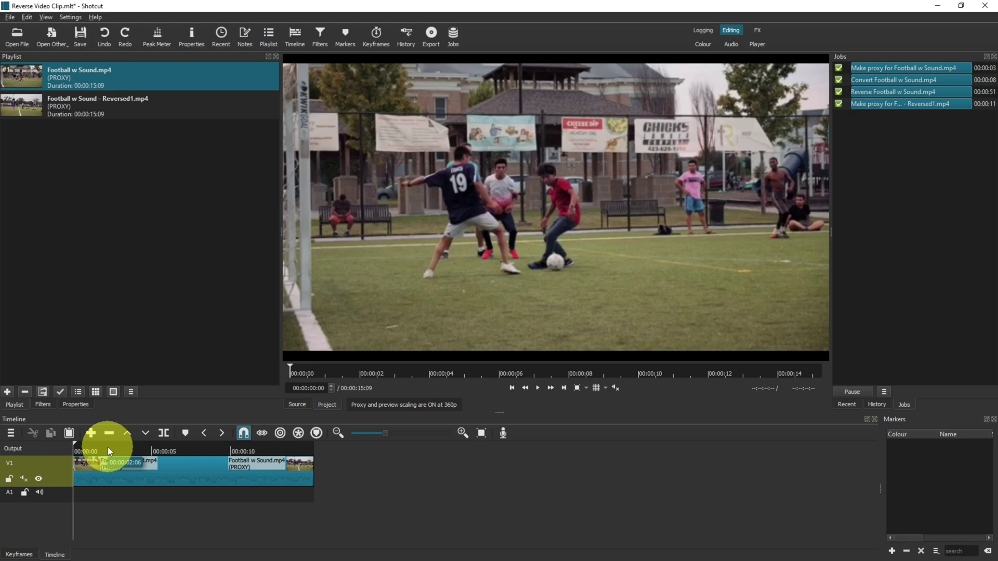
pyautogui.press('space')
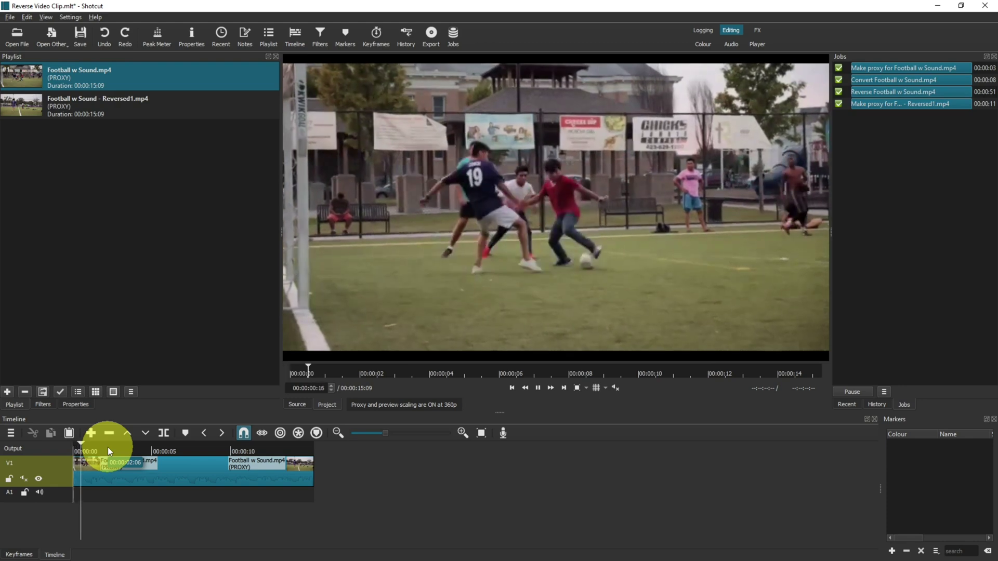
pyautogui.press('space')
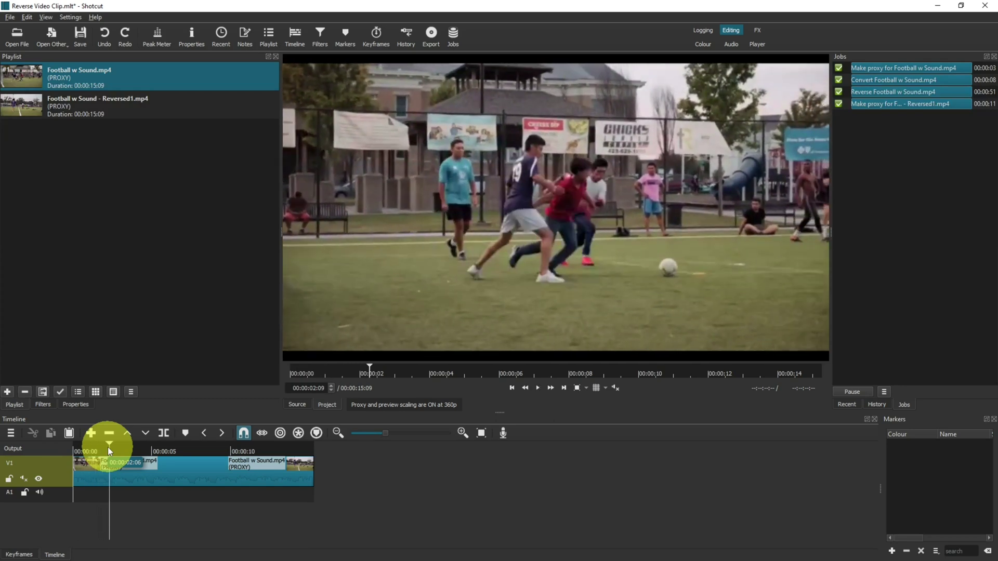
pyautogui.press('s')
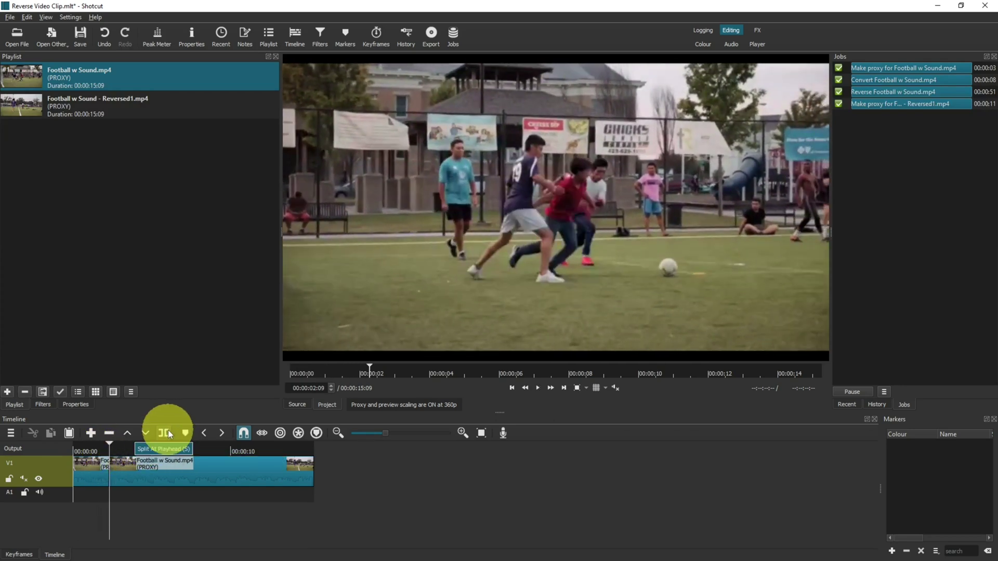
# Split the clip again at 00:00:05:10 and select the middle segment.
pyautogui.press('space')
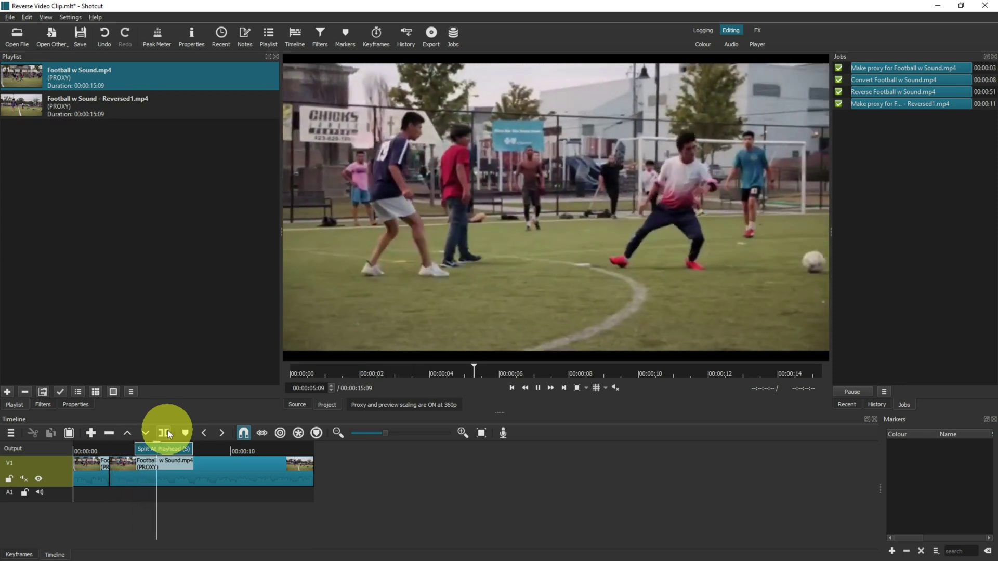
pyautogui.press('space')
pyautogui.click(167, 434)
pyautogui.click(125, 466)
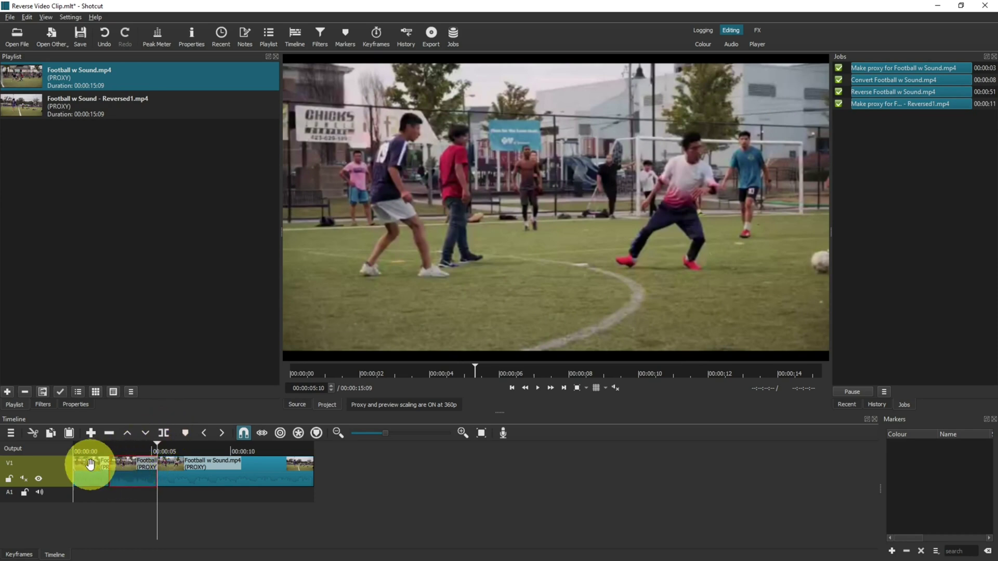
# Push the last piece later and paste two copies of the middle segment at 00:00:05:10.
pyautogui.moveTo(91, 461); pyautogui.dragTo(165, 469)
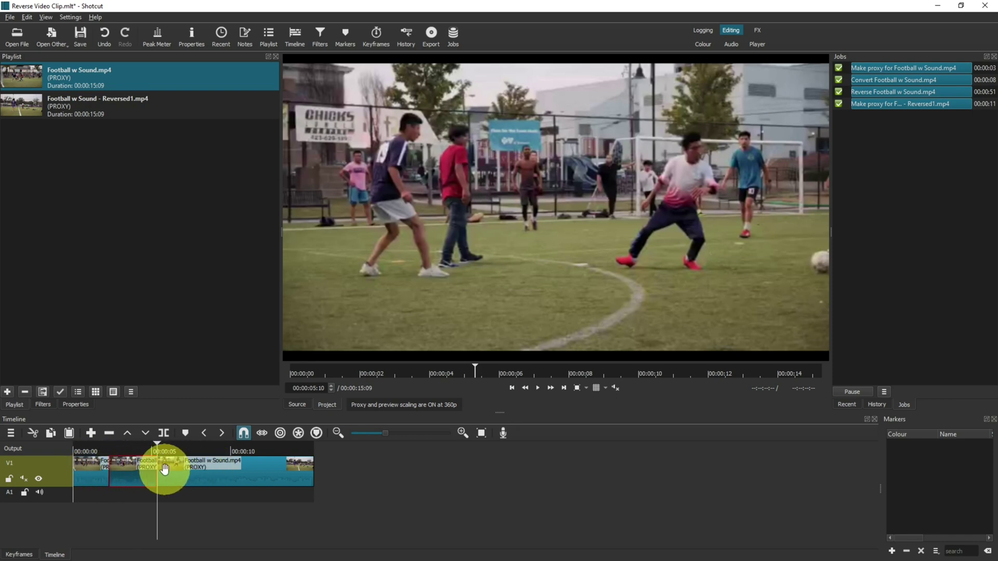
pyautogui.moveTo(167, 471); pyautogui.dragTo(326, 467)
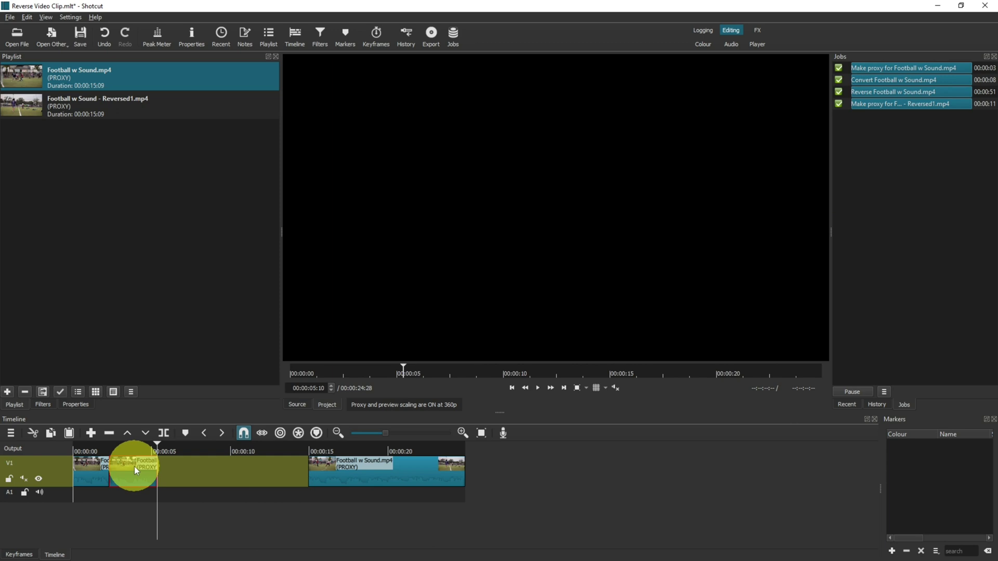
pyautogui.moveTo(134, 466); pyautogui.dragTo(145, 467)
pyautogui.hotkey('ctrl', 'v')
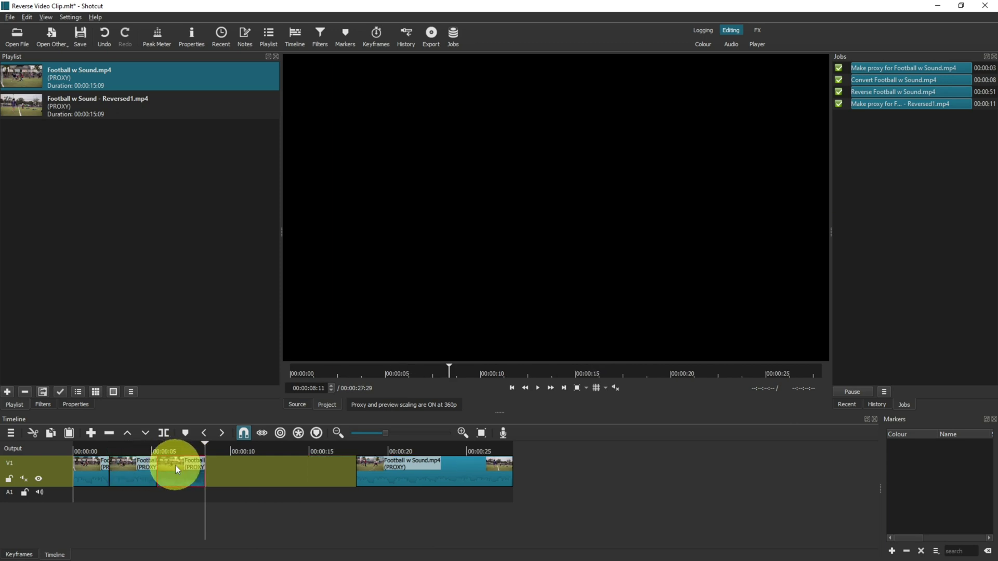
pyautogui.hotkey('ctrl', 'v')
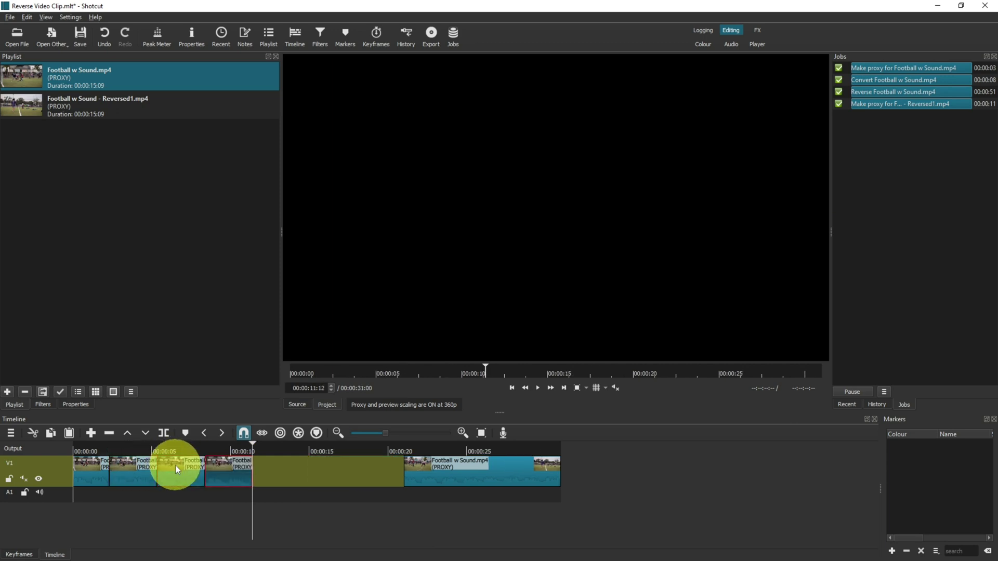
# Remove the leftover gap and put the playhead at 00:00:06:26 in the first pasted copy.
pyautogui.rightClick(367, 465)
pyautogui.click(381, 487)
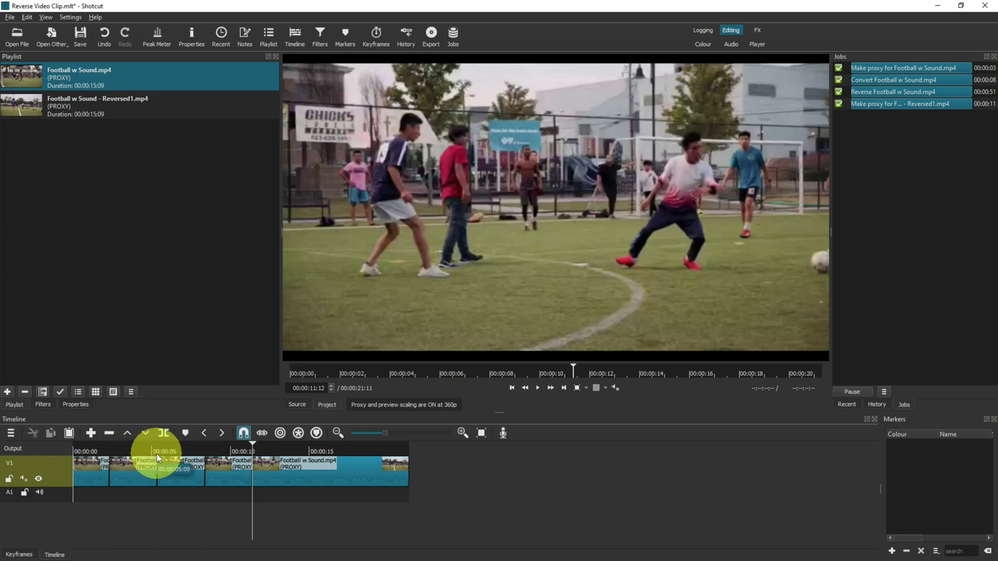
pyautogui.click(163, 465)
pyautogui.click(175, 465)
pyautogui.moveTo(159, 462); pyautogui.dragTo(223, 461)
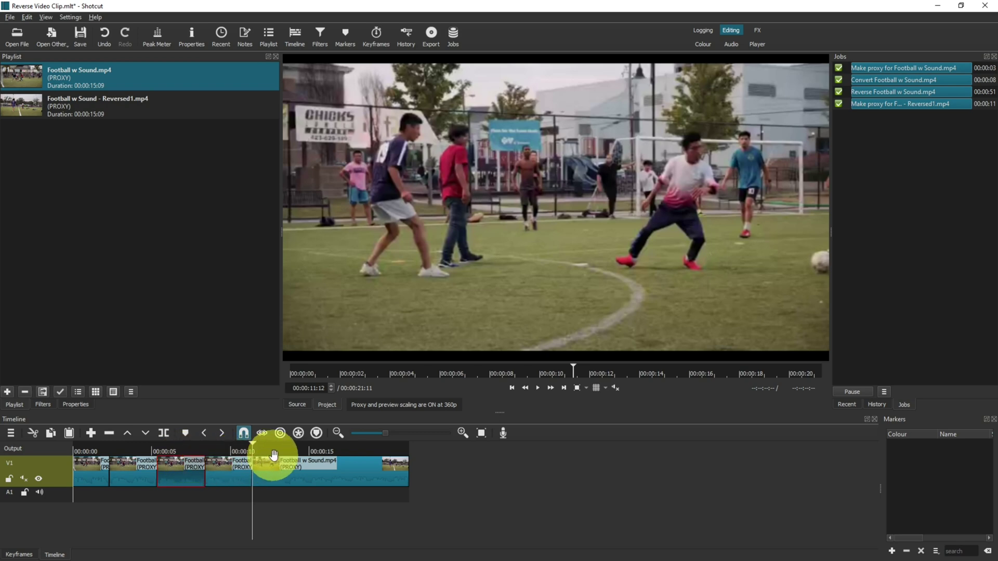
pyautogui.click(182, 447)
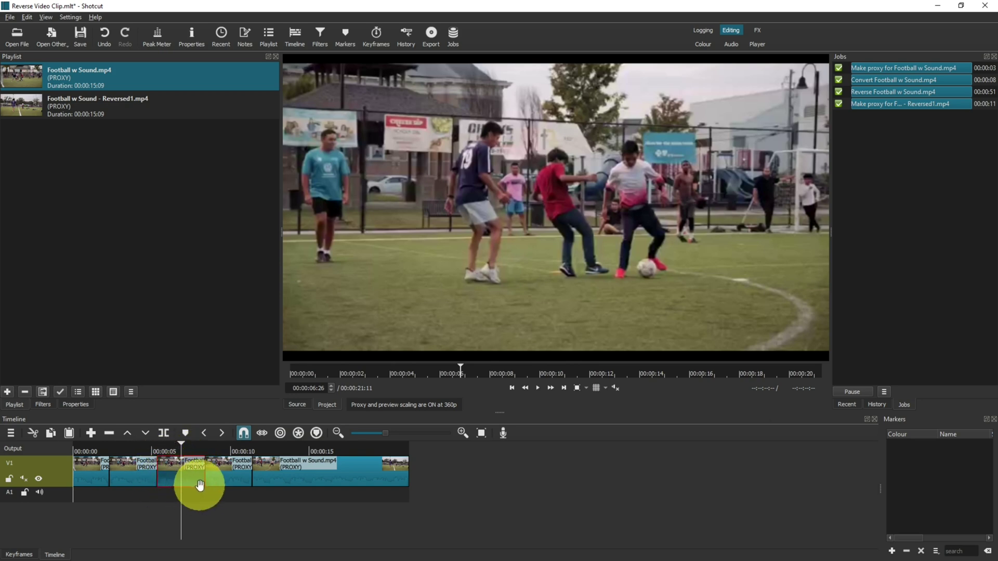
# Reverse the first pasted copy from its Properties, creating a new Reversed1.mp4 on V1.
pyautogui.rightClick(173, 477)
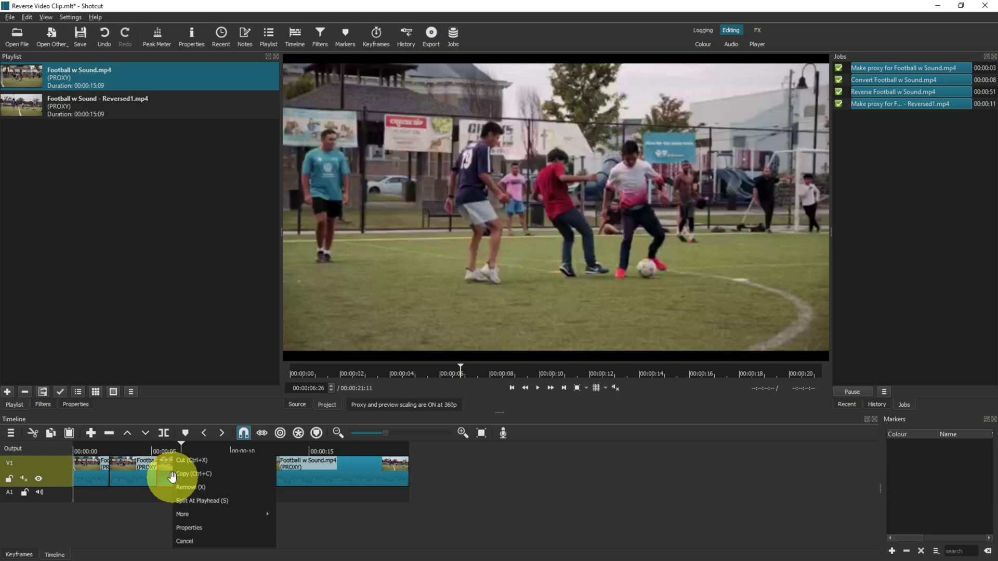
pyautogui.click(199, 528)
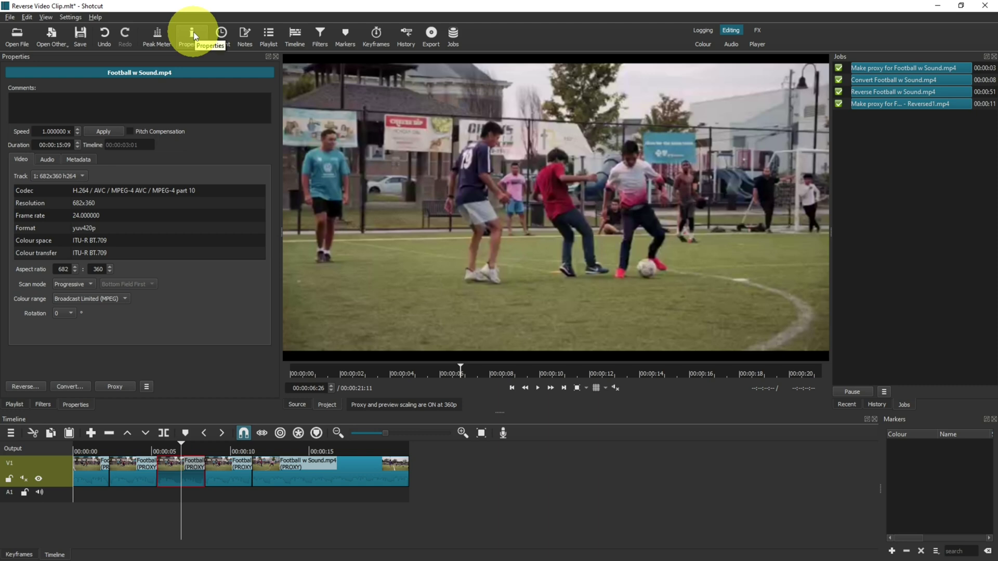
pyautogui.click(27, 387)
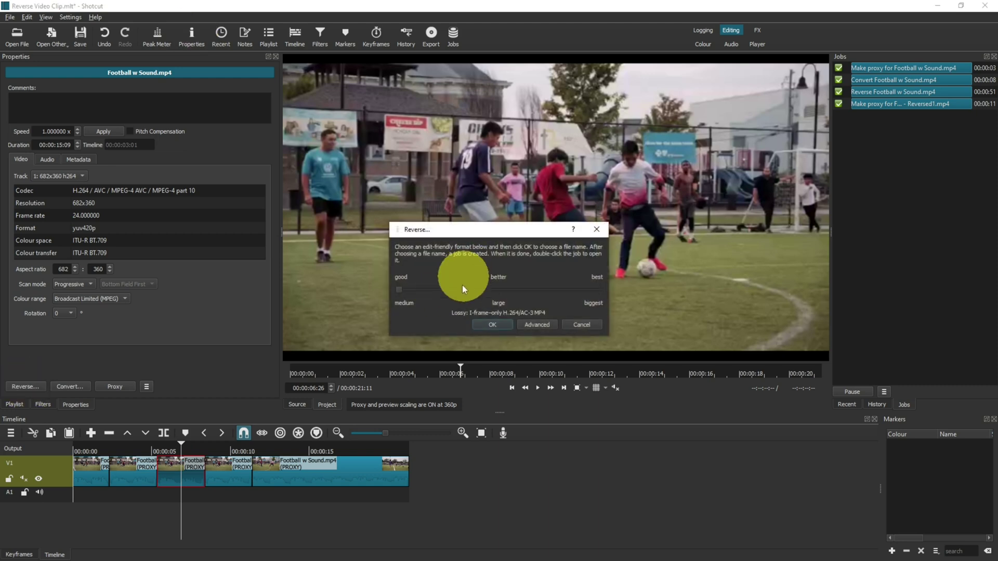
pyautogui.click(487, 326)
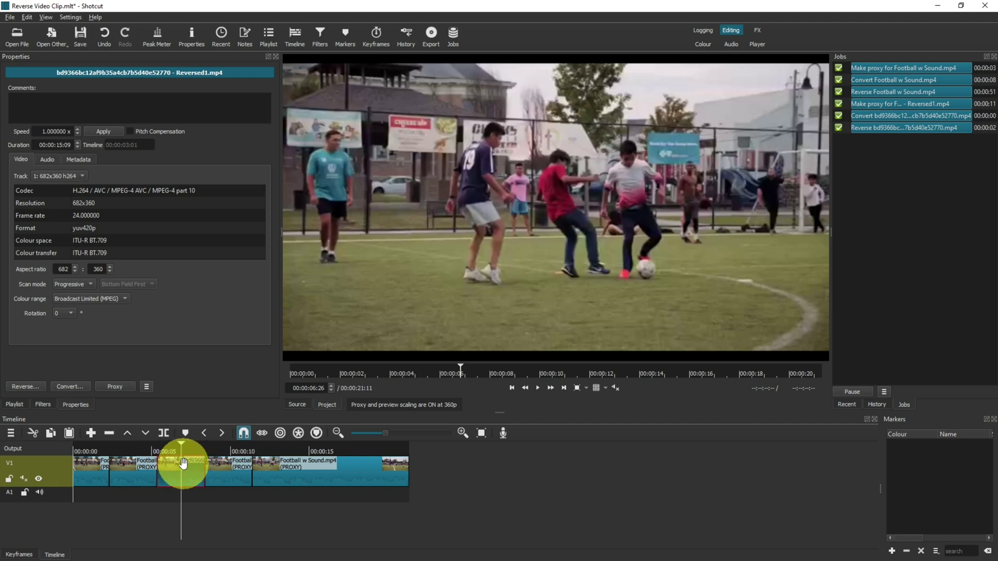
pyautogui.click(183, 463)
pyautogui.click(143, 215)
# Check the new bd9366…-Reversed1.mp4 (12.0 MB) in the folder, then return to Shotcut.
pyautogui.hotkey('alt', 'Tab')
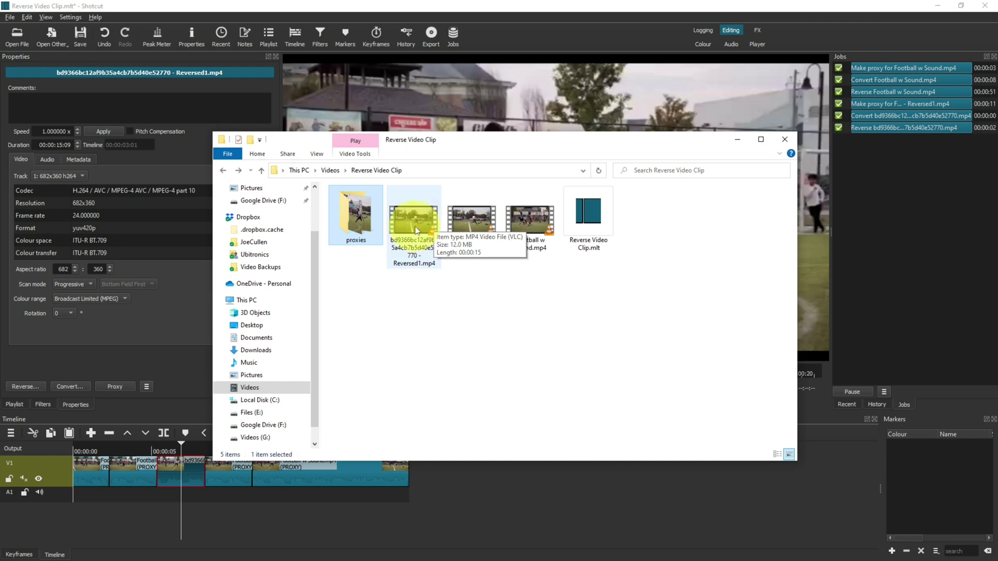
pyautogui.click(123, 449)
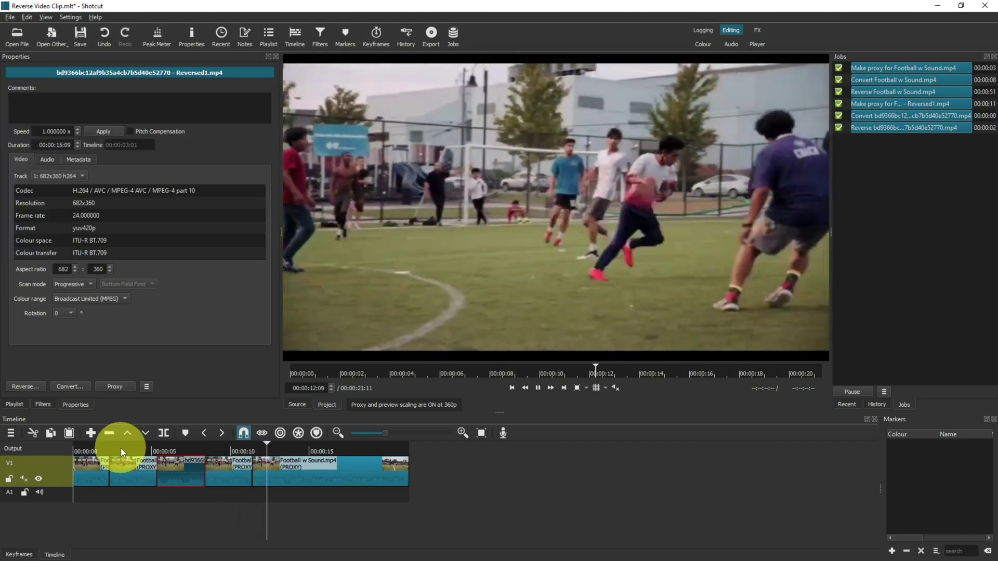
pyautogui.press('space')
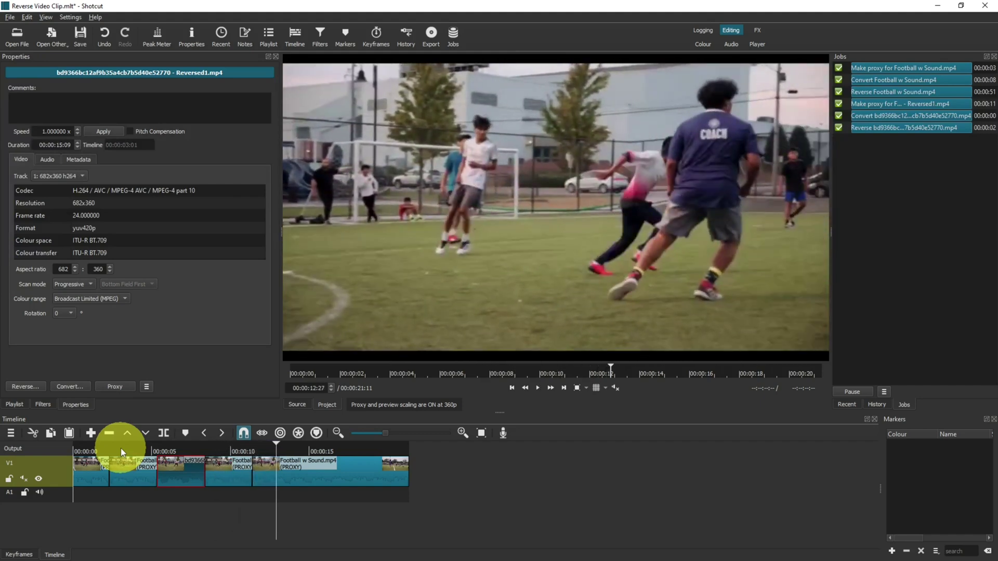